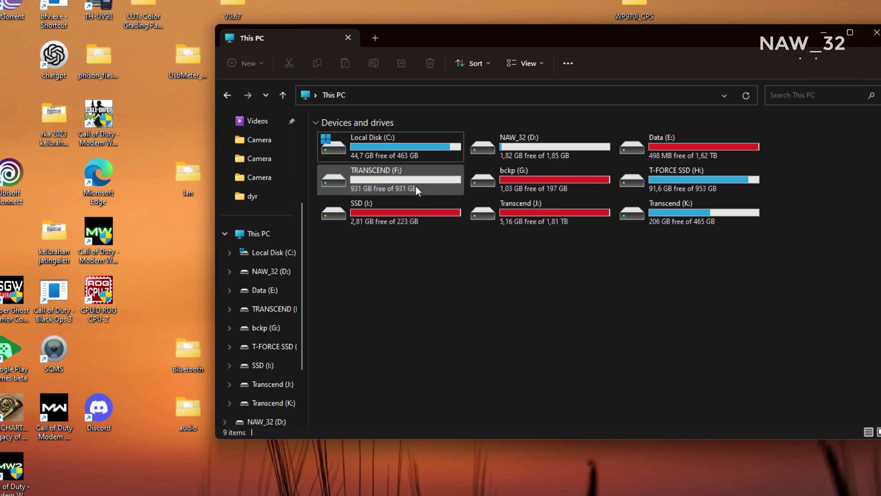
Examine the properties of the TRANSCEND (F:) drive, including its file system, capacity and the StoreJet TS1TESD380C hardware entry.
click(409, 184)
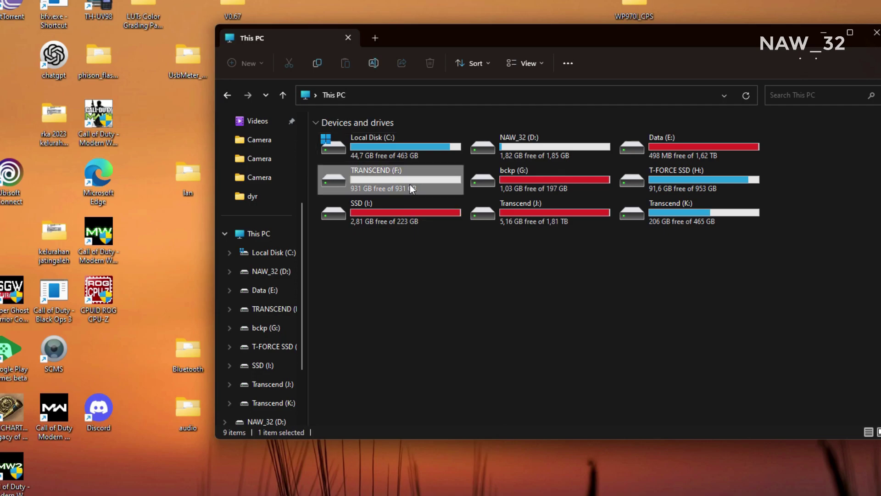
right_click(435, 189)
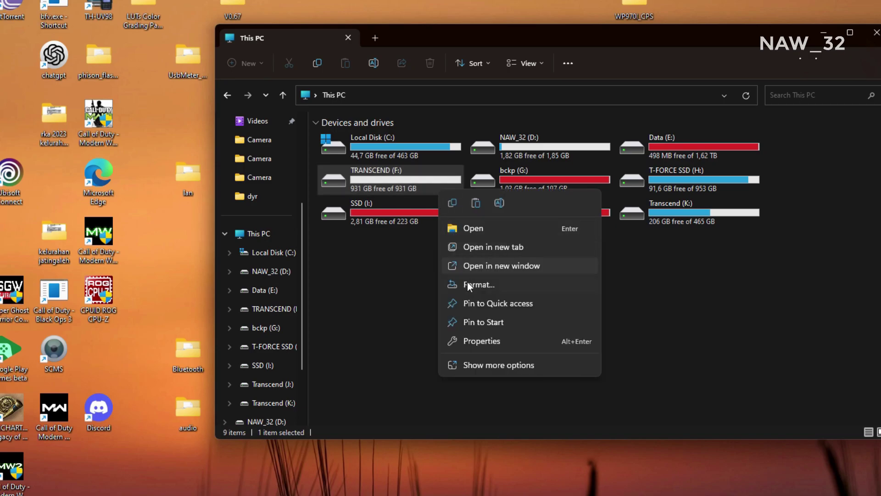
click(477, 344)
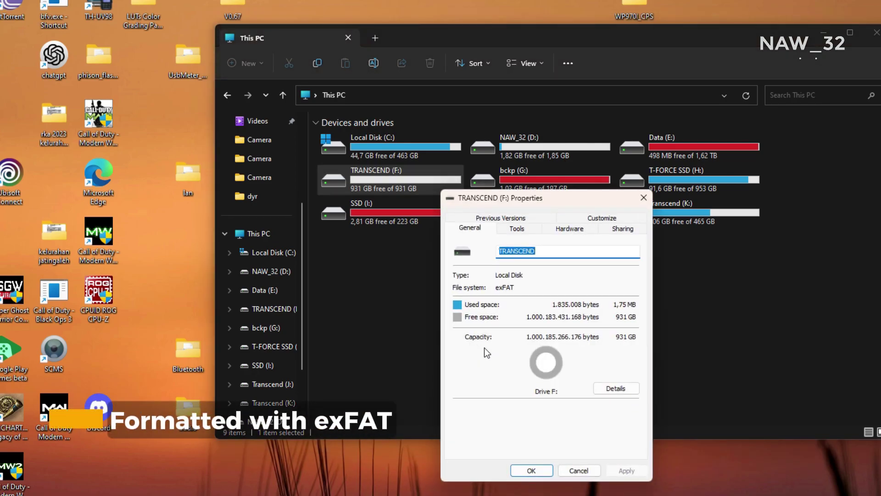
click(528, 230)
click(569, 228)
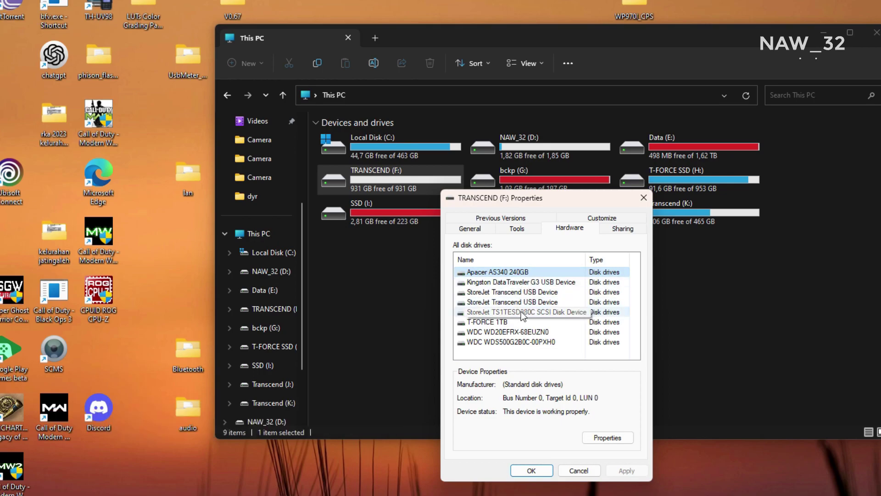
click(523, 313)
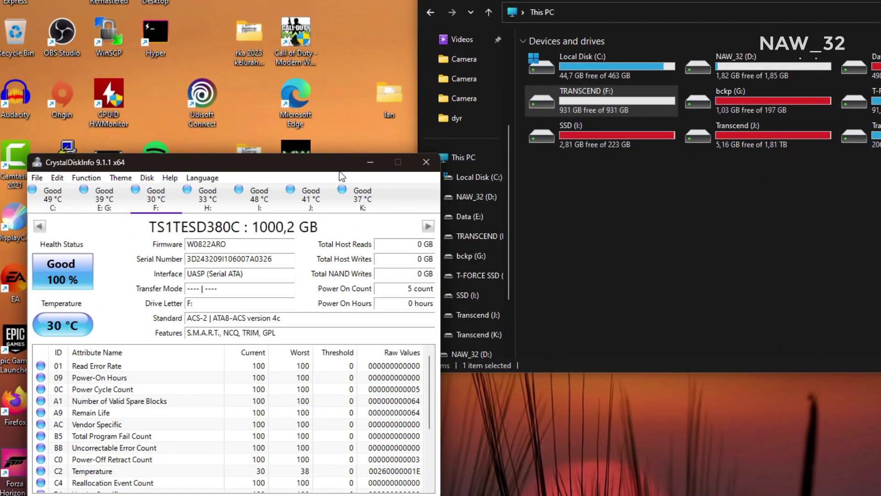
In CrystalDiskInfo, examine the health status, temperature and usage data of each disk, from drive C: through drive K:.
drag(251, 161, 572, 115)
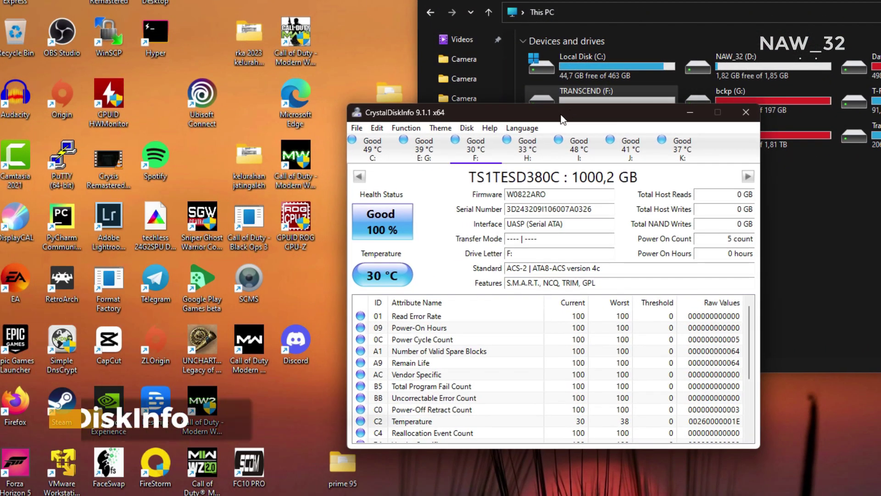
click(441, 158)
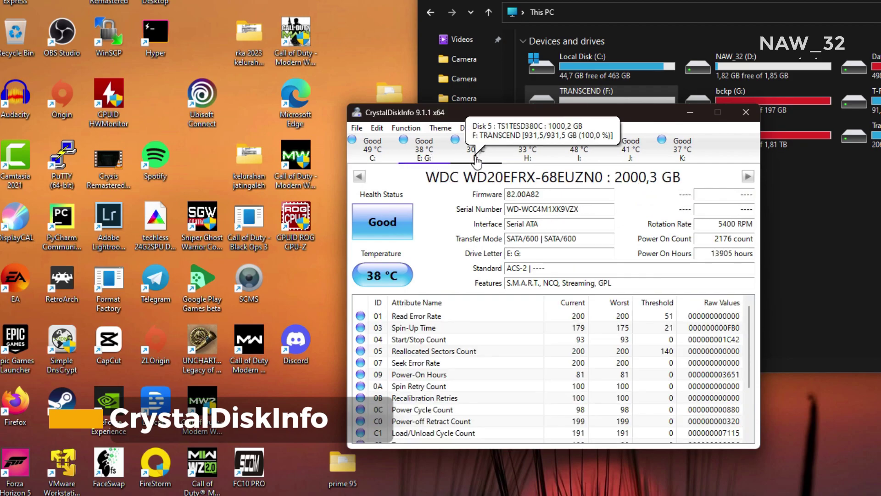
click(477, 159)
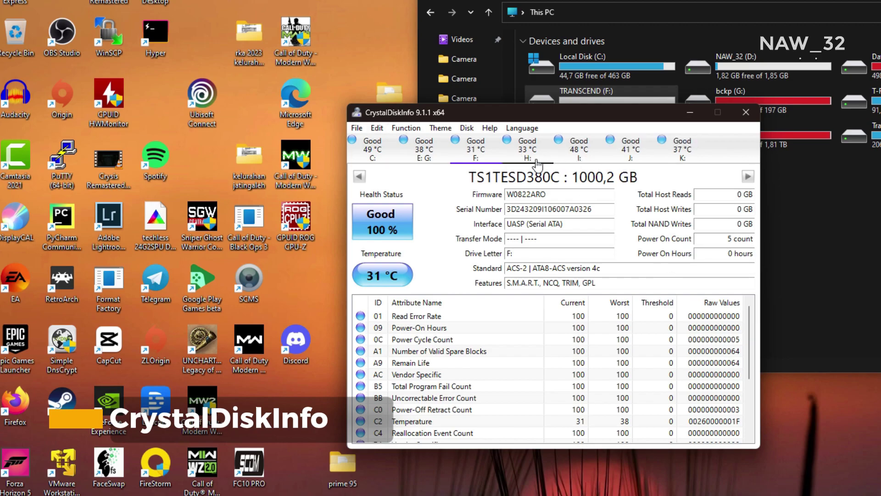
click(379, 157)
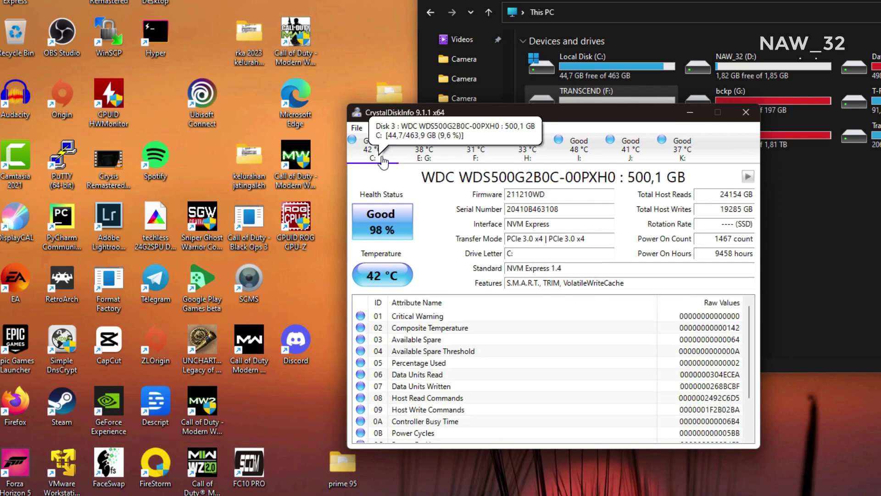
click(433, 158)
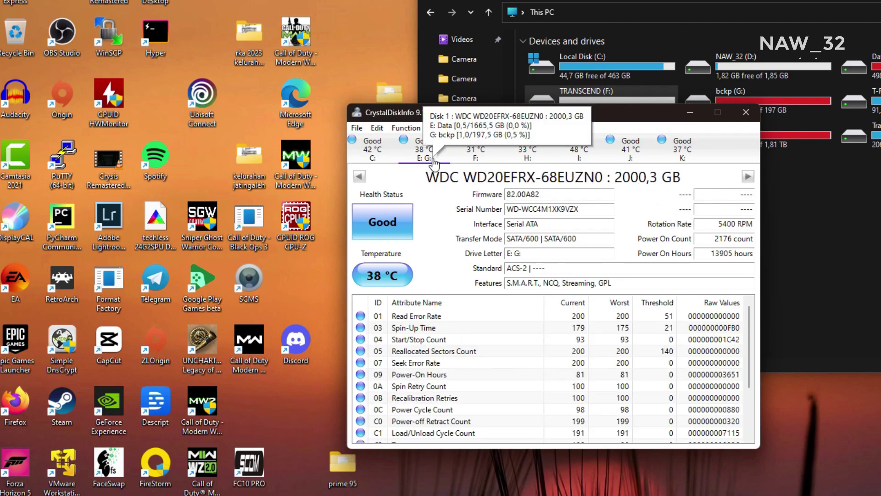
click(485, 161)
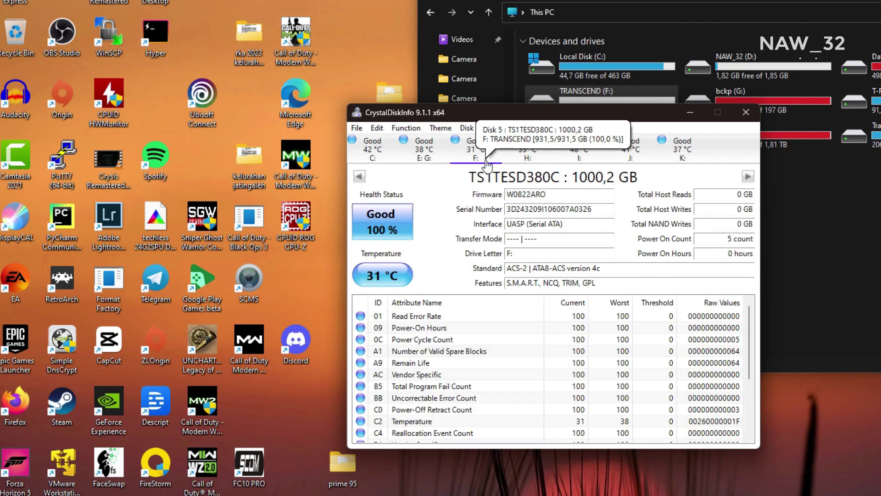
click(525, 161)
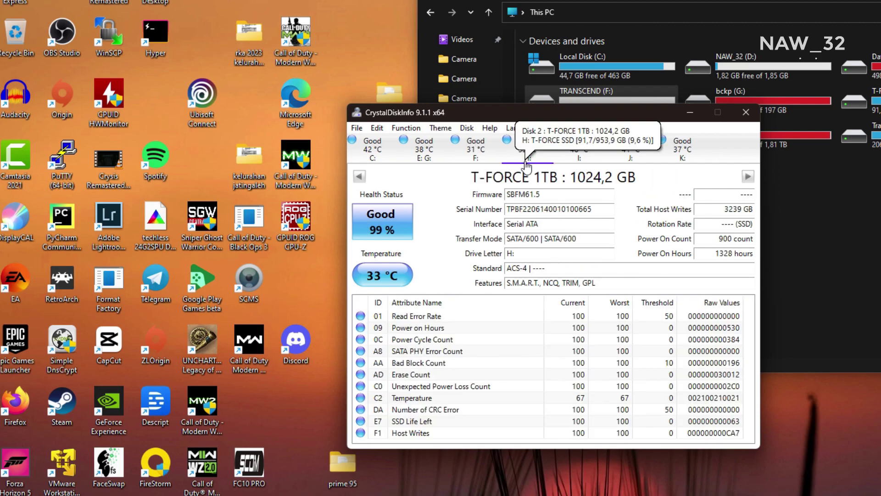
click(580, 161)
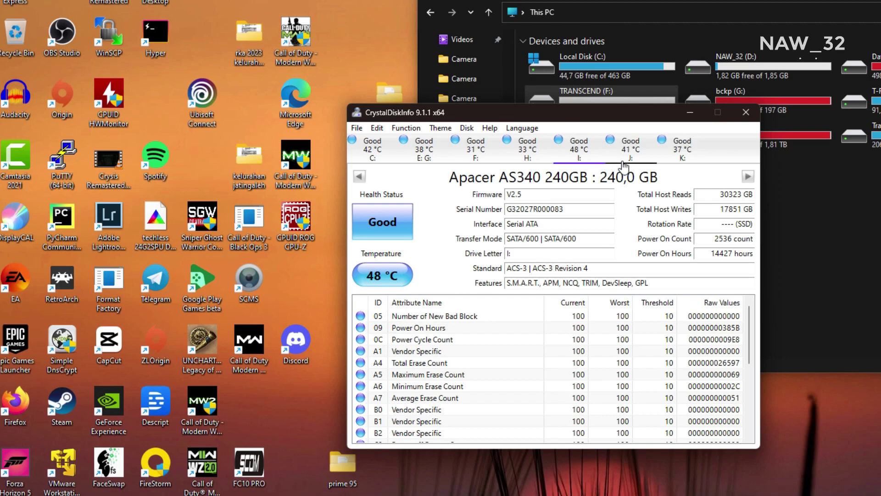
click(647, 161)
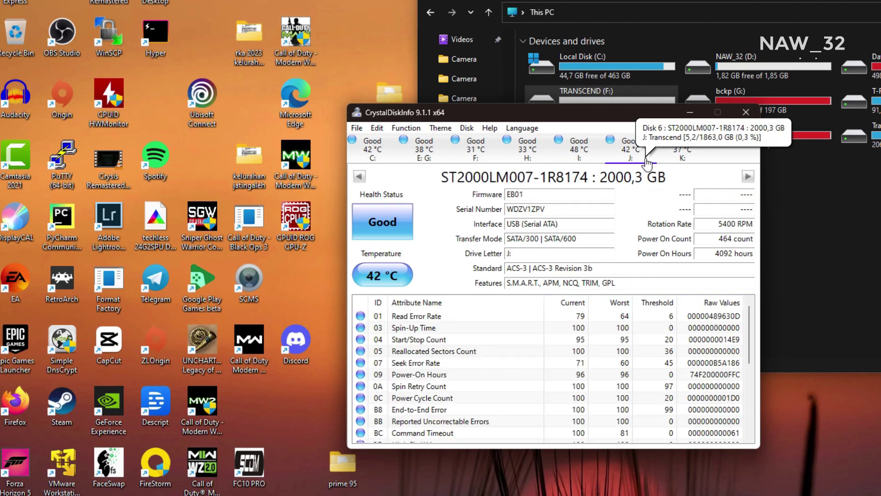
click(683, 160)
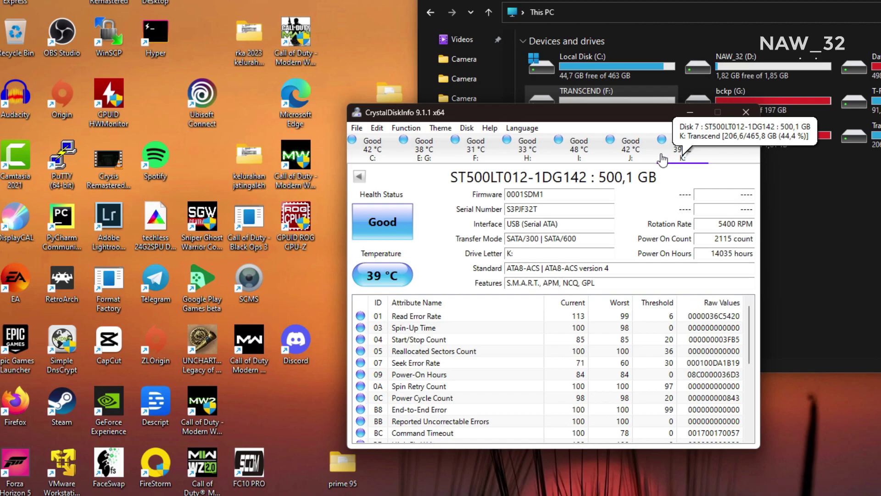
click(632, 158)
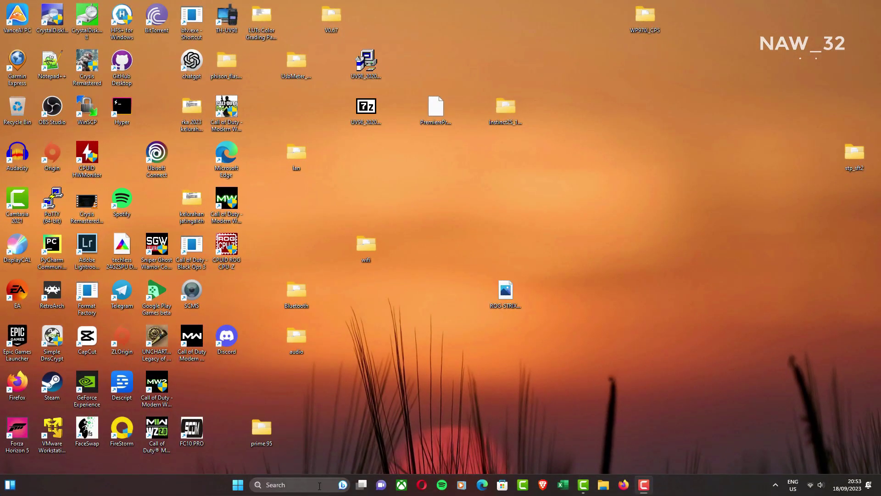
Launch CrystalDiskMark and run all benchmarks on drive F: with 5 passes and a 1GiB test size.
click(319, 485)
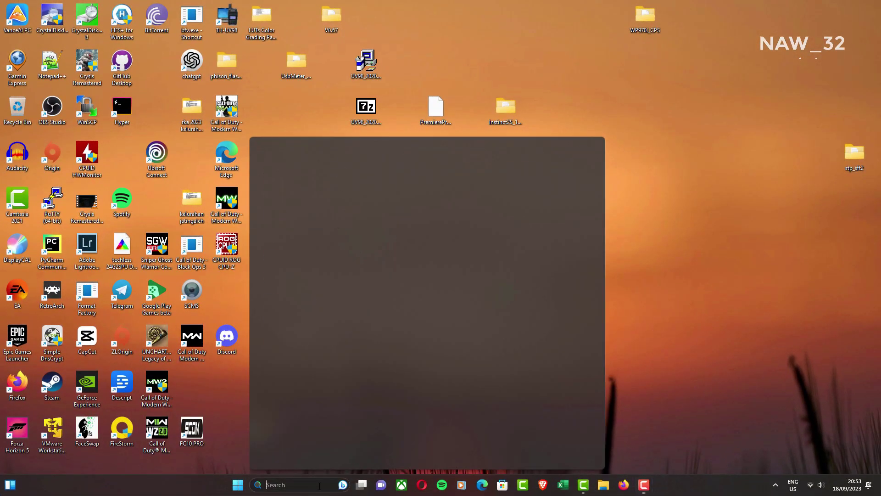
click(353, 177)
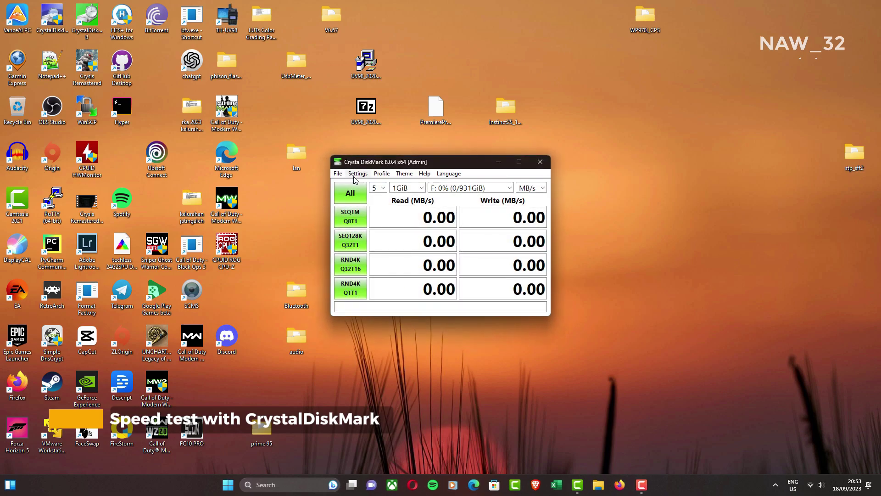
click(421, 189)
click(422, 190)
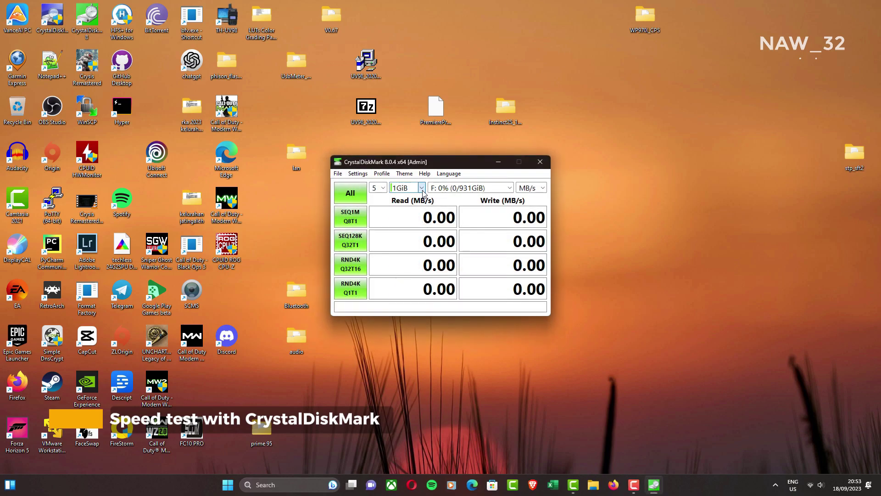
click(358, 193)
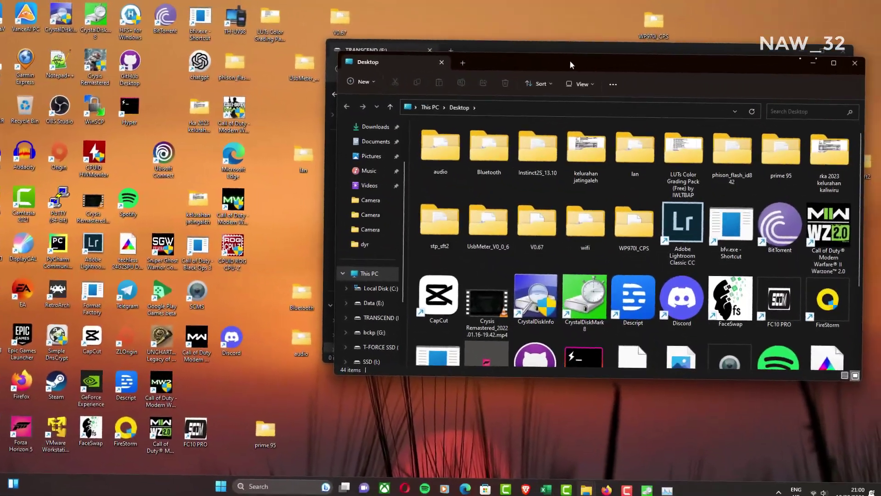
In File Explorer, place the Desktop folder beside the TRANSCEND (F:) window and check the Crysis Remastered_2022.01.16-19.42.mp4 file's properties.
drag(570, 64, 282, 86)
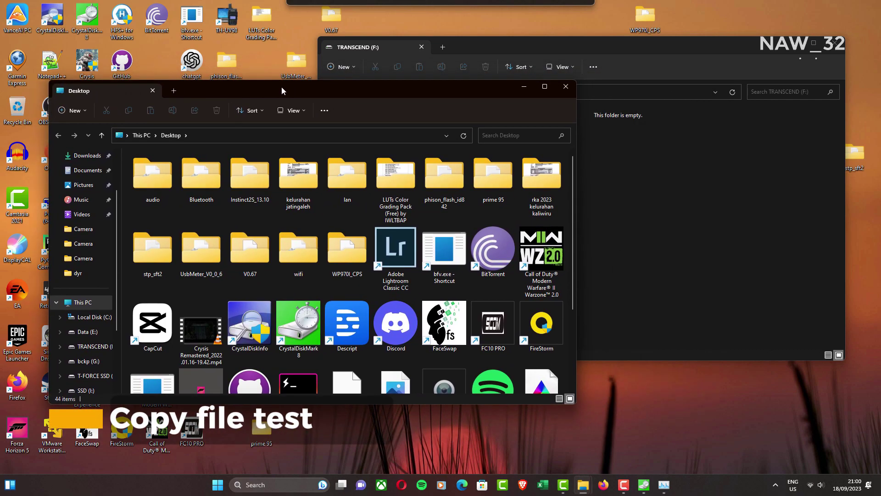
right_click(200, 344)
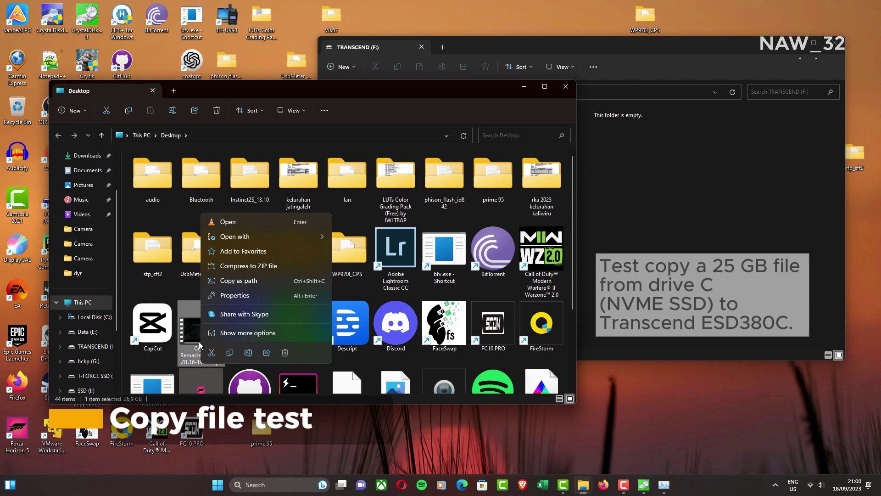
click(238, 298)
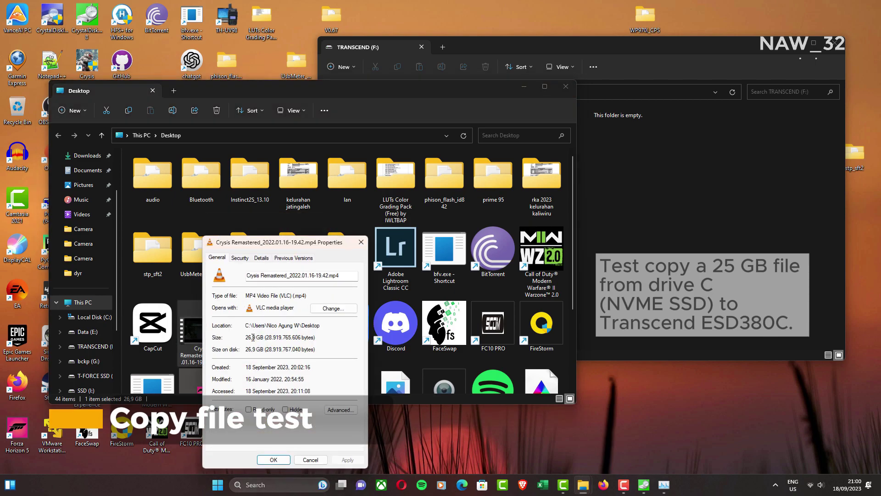
click(361, 242)
Copy Crysis Remastered_2022.01.16-19.42.mp4 from the Desktop folder to the root of the TRANSCEND (F:) drive.
right_click(209, 324)
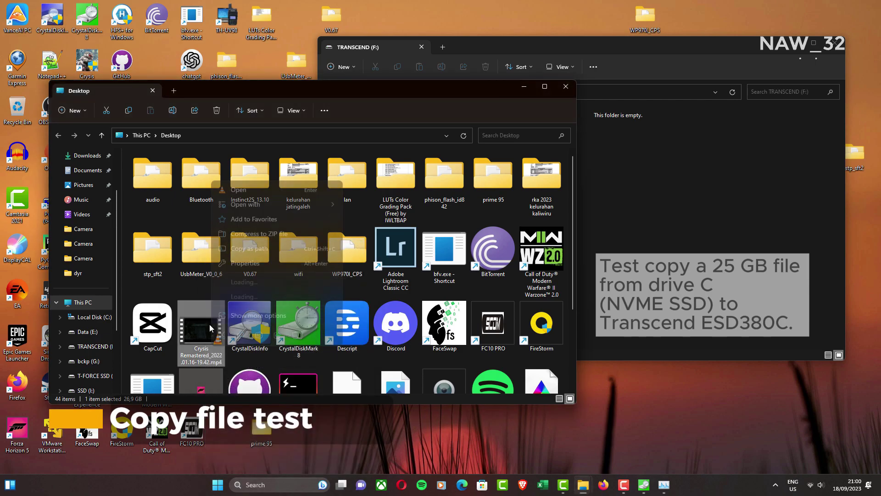
key(Escape)
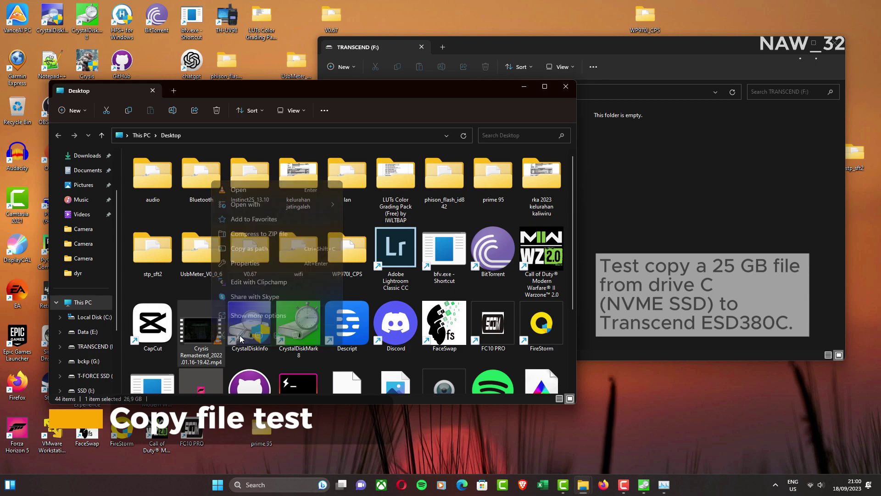
right_click(710, 230)
key(Escape)
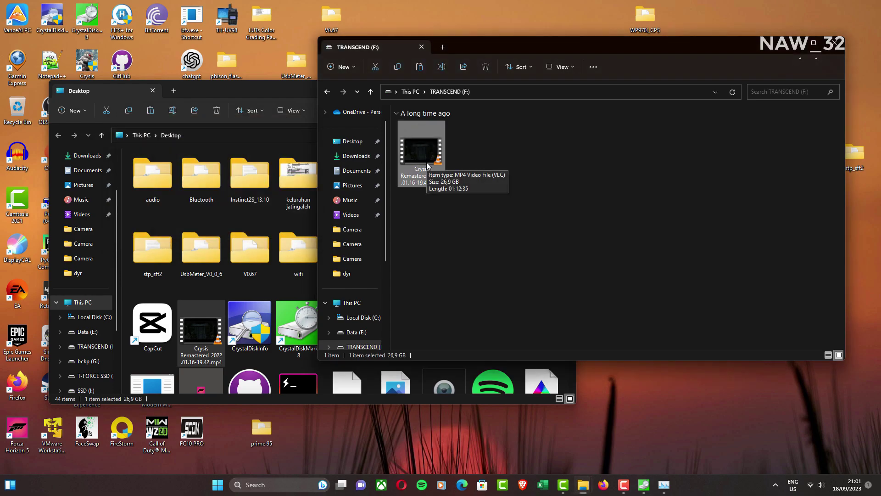
right_click(539, 177)
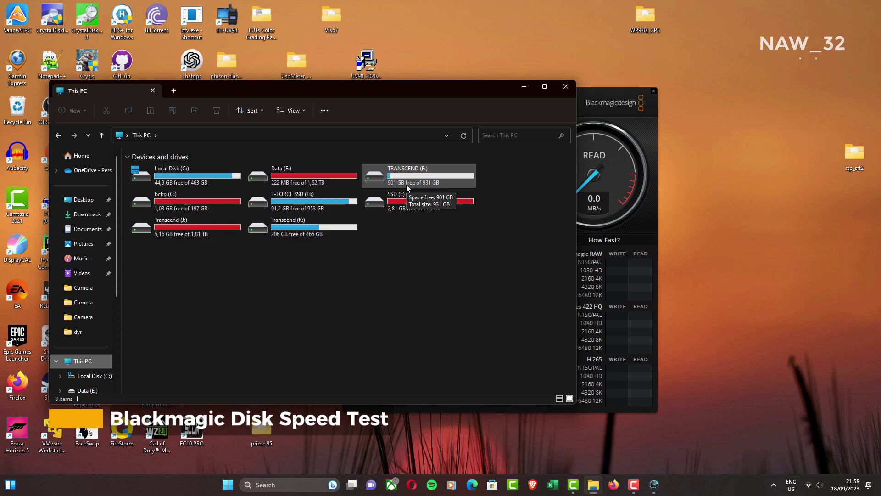
In Blackmagic Disk Speed Test, choose TRANSCEND (F:) as the target drive and start the speed test.
click(523, 87)
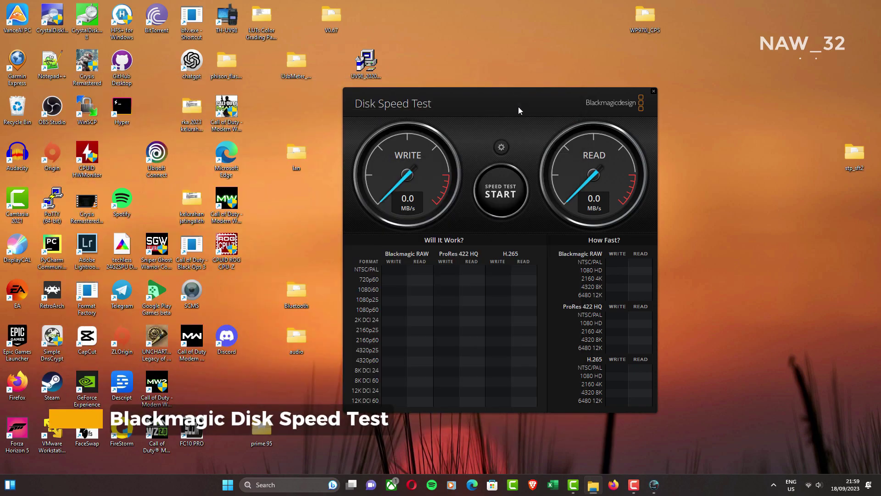
click(501, 147)
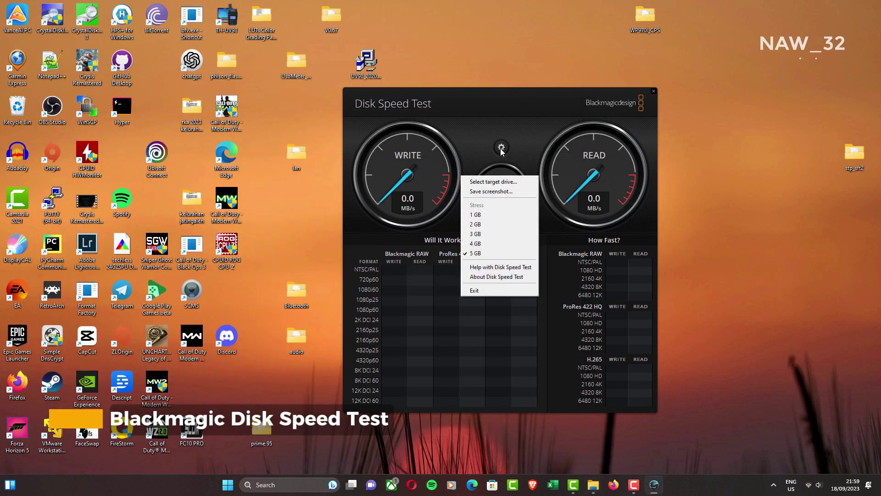
click(502, 184)
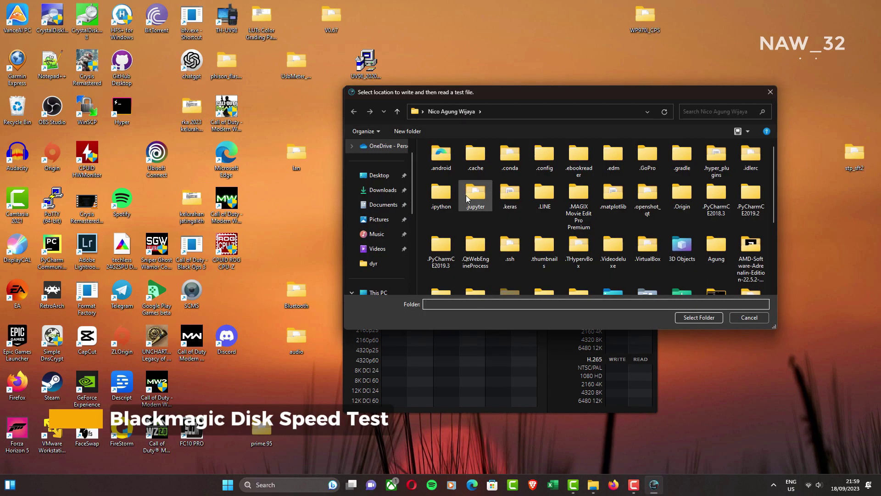
scroll(404, 241, down, 2)
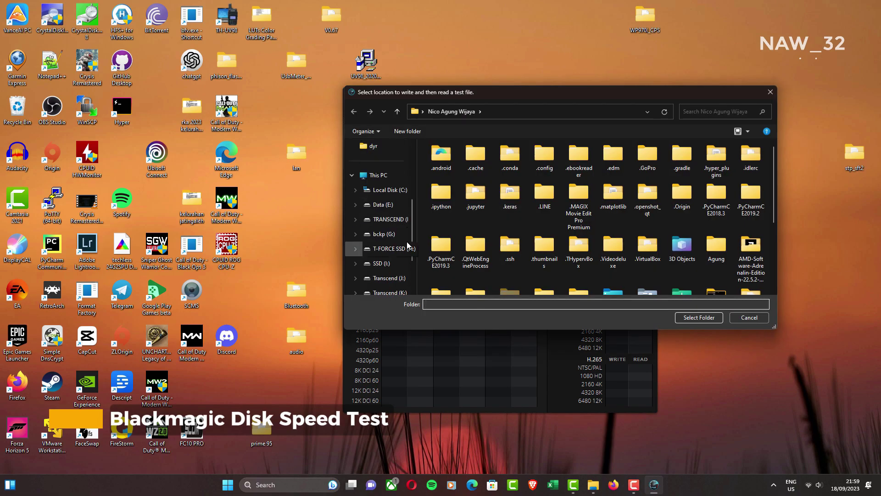
click(395, 219)
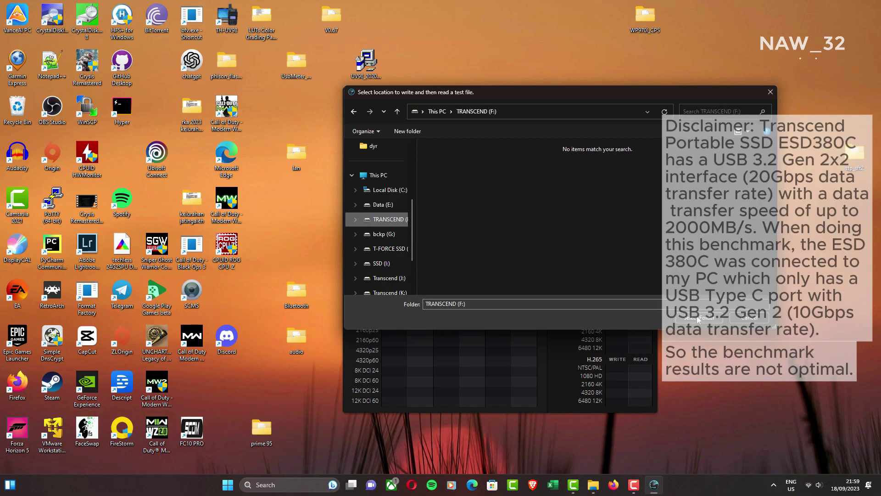
click(698, 318)
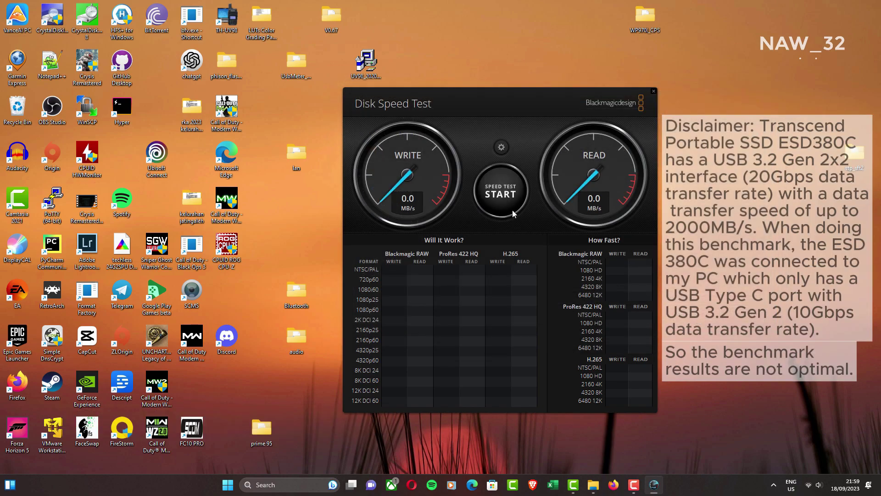
click(502, 195)
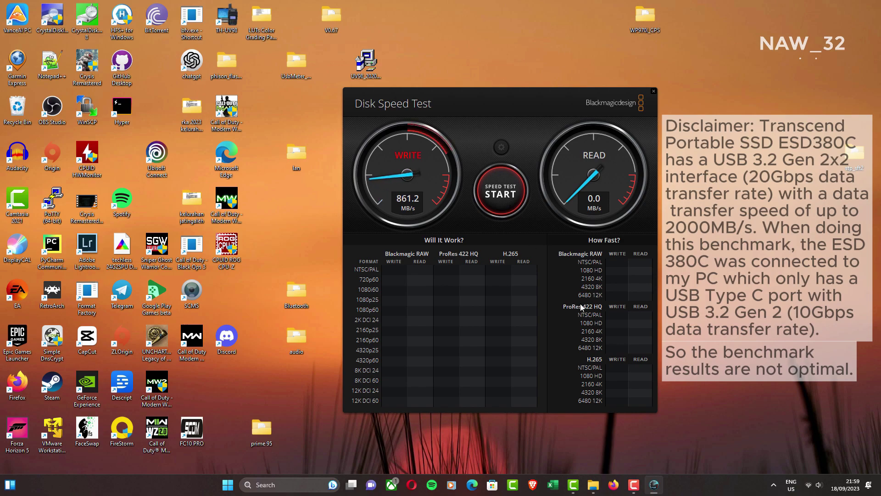